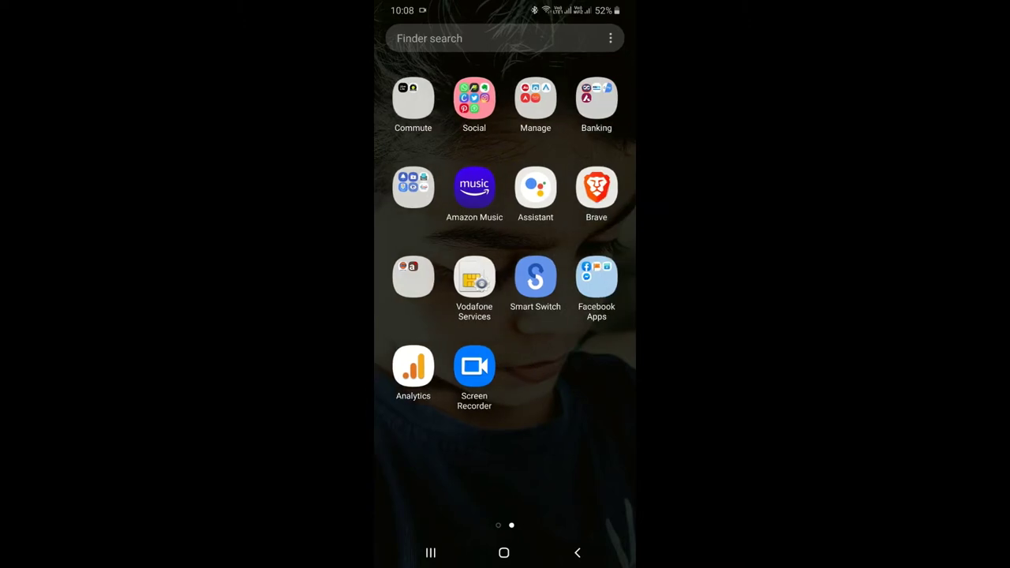
# Open the phone's Settings app from the first page of apps.
pyautogui.moveTo(442, 316); pyautogui.dragTo(600, 315)
pyautogui.click(474, 278)
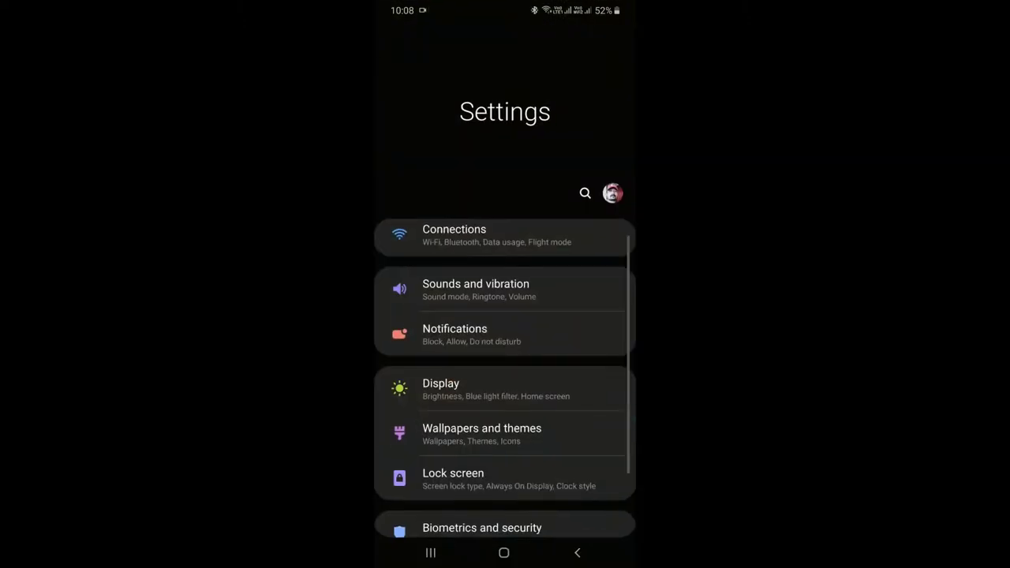
pyautogui.scroll(-10, 505, 316)
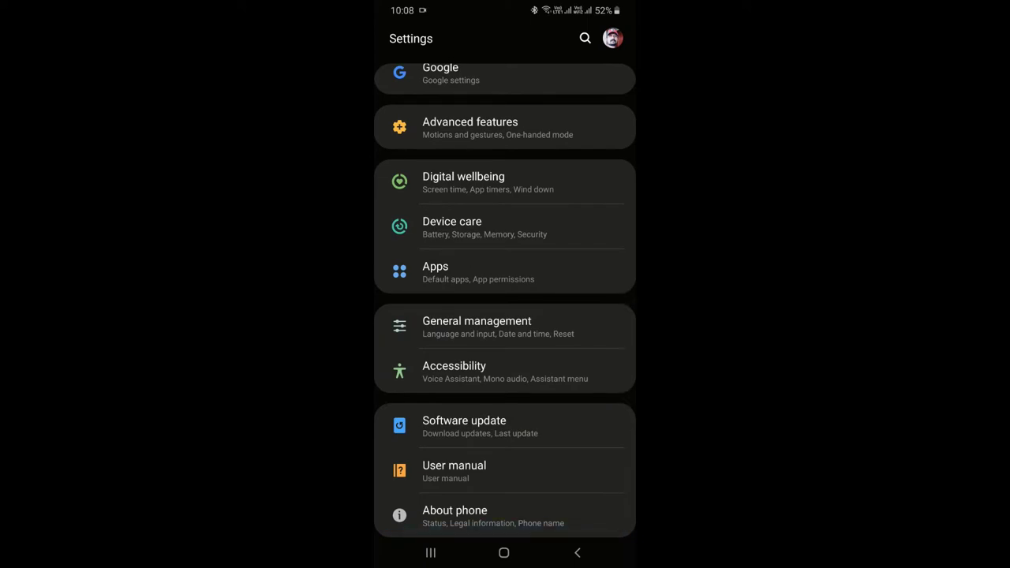
pyautogui.scroll(10, 505, 300)
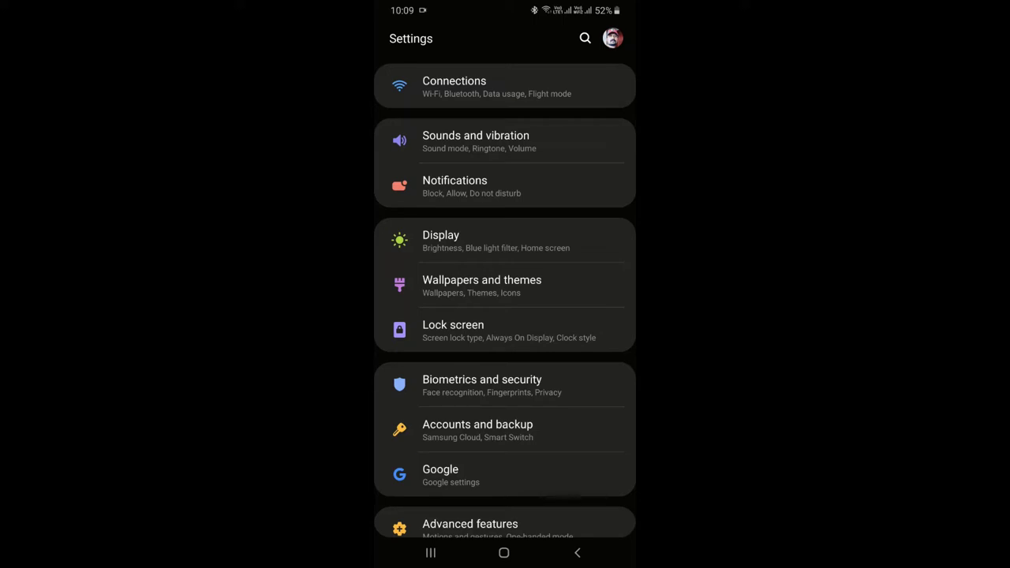
# Search Settings for 'build number' and open the Build number result.
pyautogui.click(585, 38)
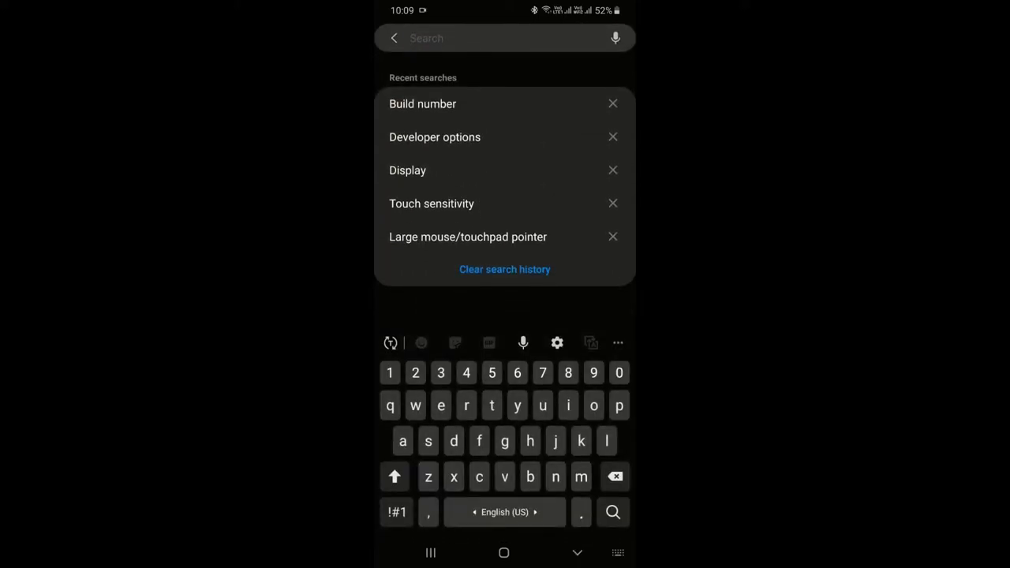
pyautogui.write('build numb')
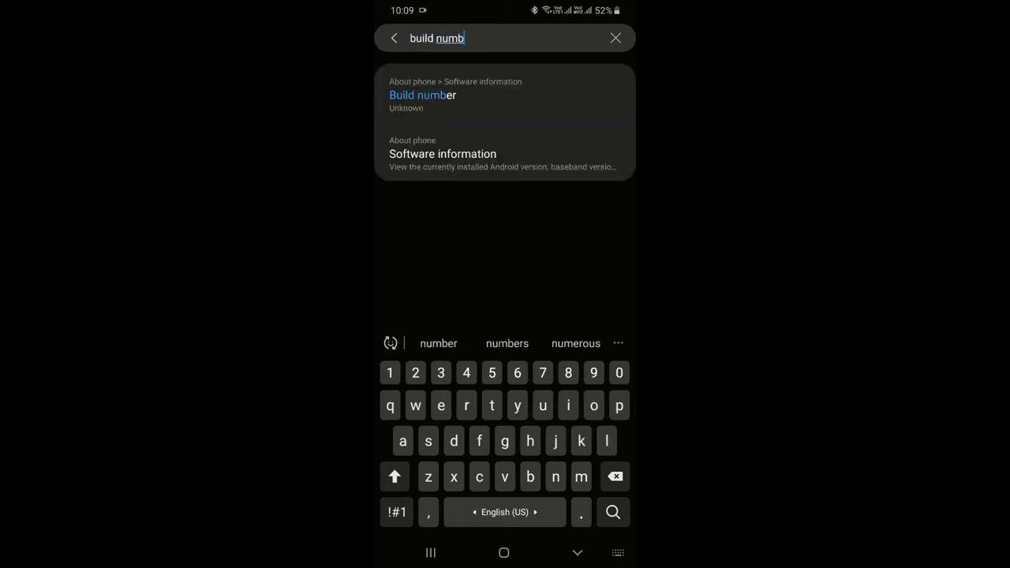
pyautogui.write('er')
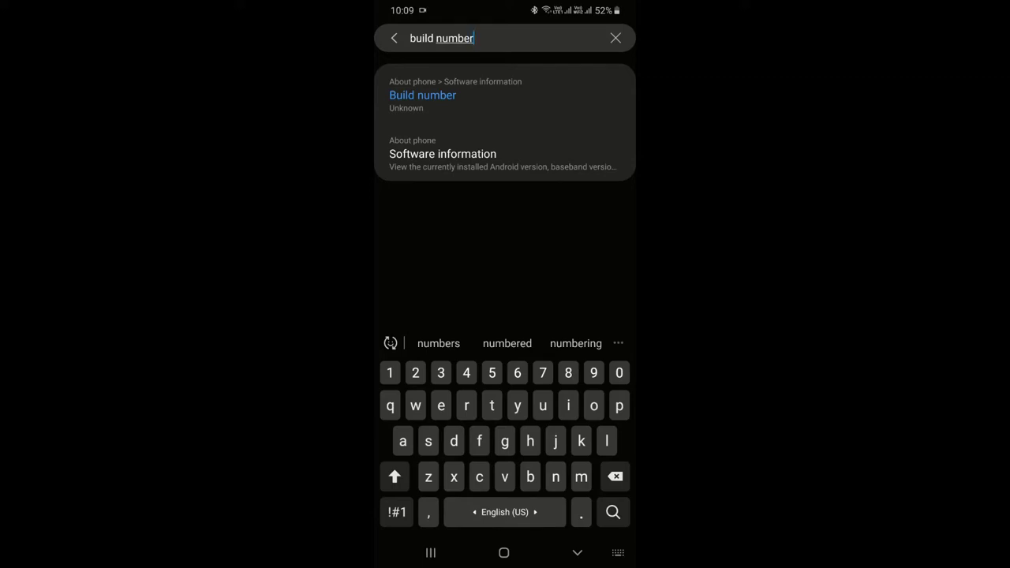
pyautogui.click(422, 95)
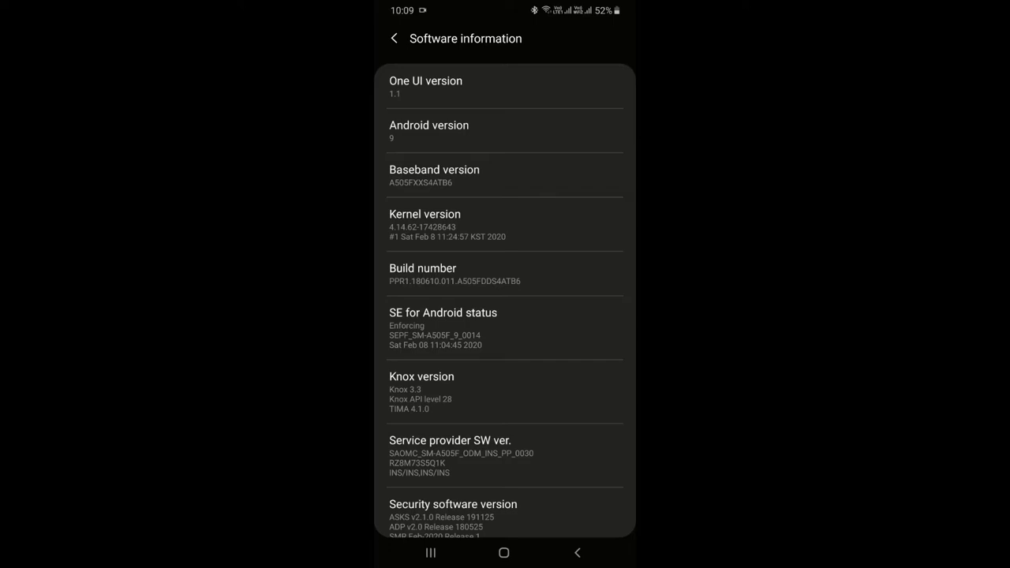
# Tap the Build number row three times until developer mode is two steps away.
pyautogui.click(454, 274)
pyautogui.click(455, 274)
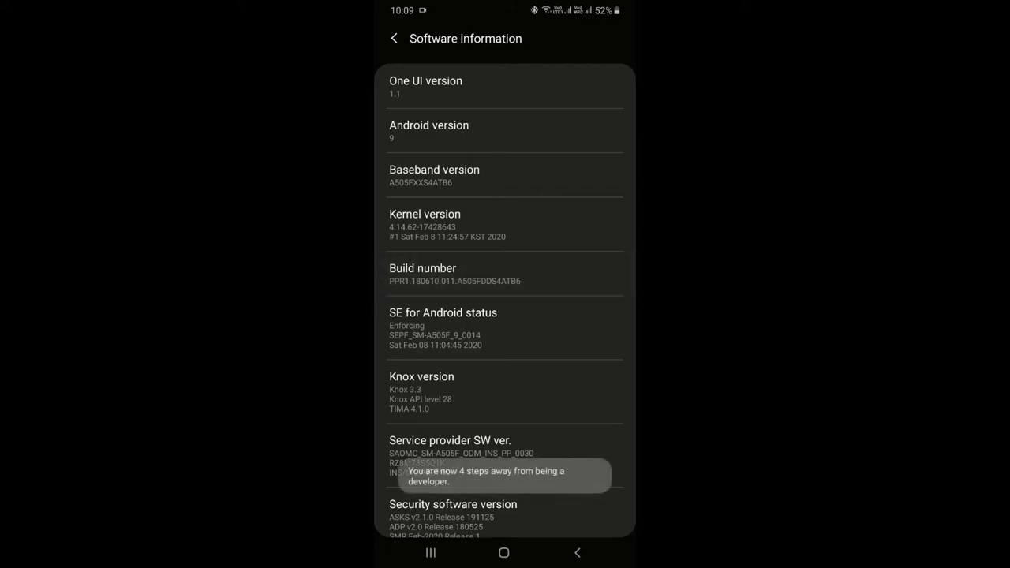
pyautogui.click(454, 274)
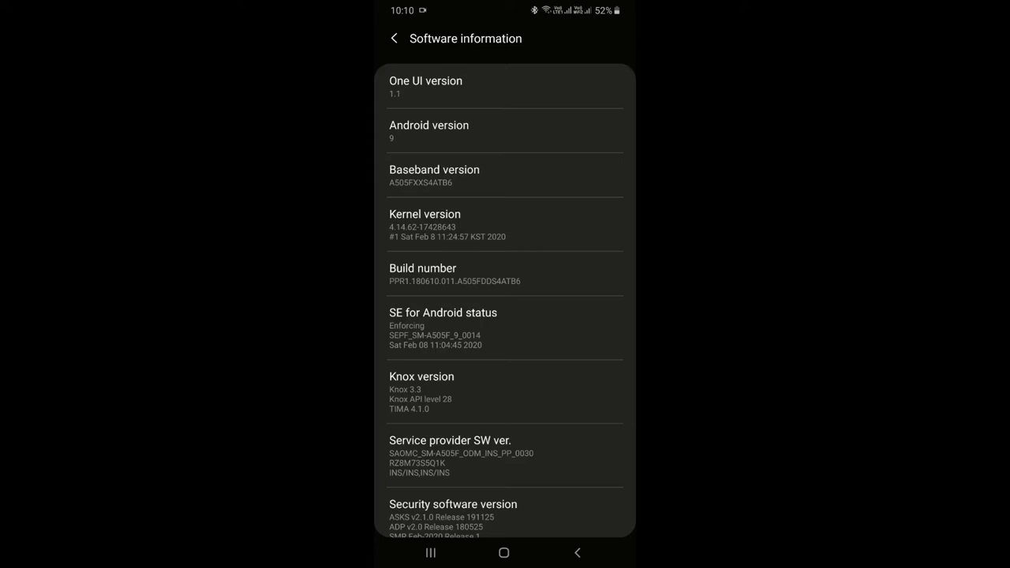
pyautogui.scroll(-2, 505, 300)
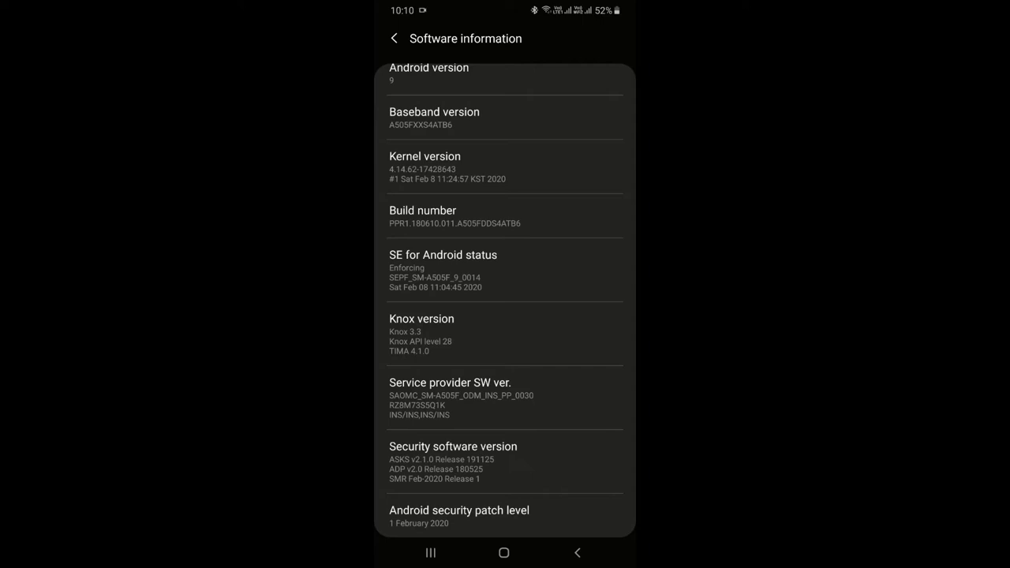
# Return to the main Settings list and open Developer options.
pyautogui.scroll(5, 505, 316)
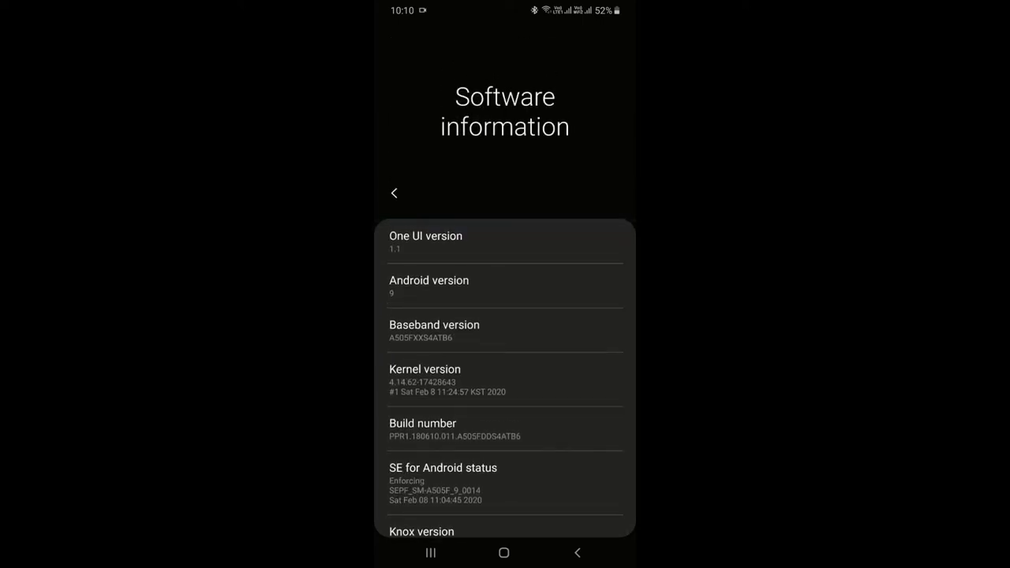
pyautogui.scroll(-5, 505, 315)
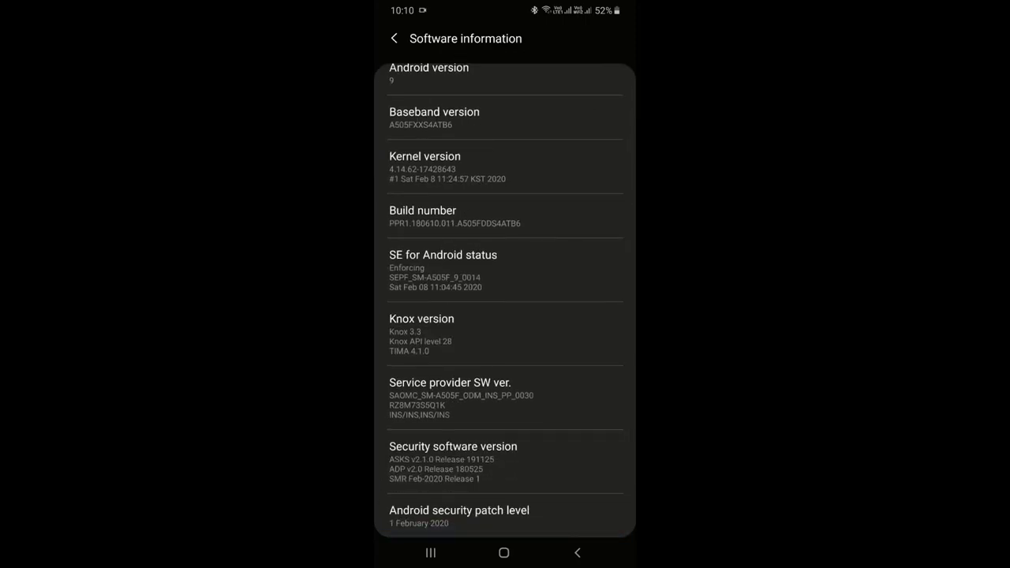
pyautogui.click(577, 553)
pyautogui.click(577, 553)
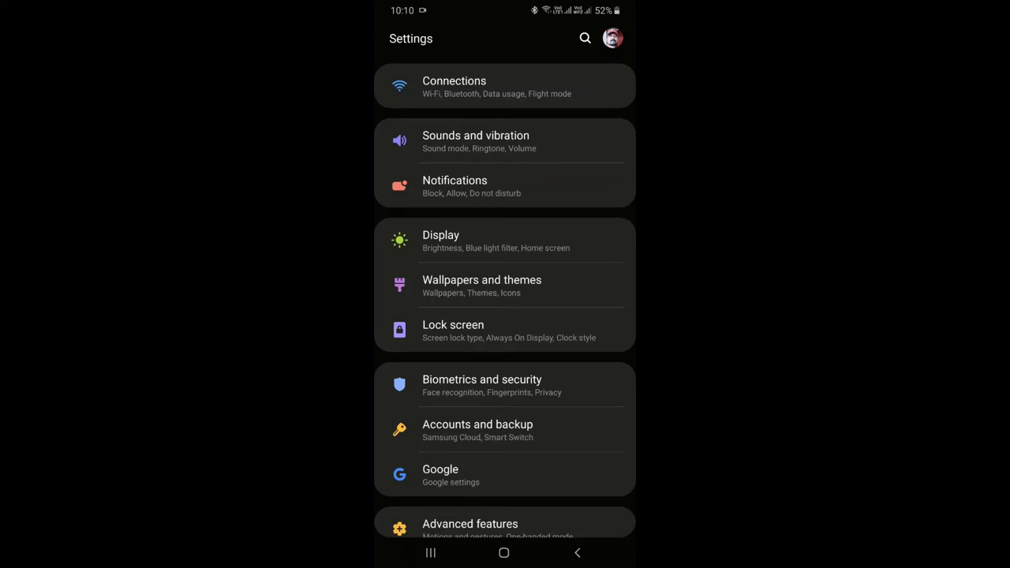
pyautogui.scroll(-5, 505, 300)
pyautogui.scroll(-1, 505, 316)
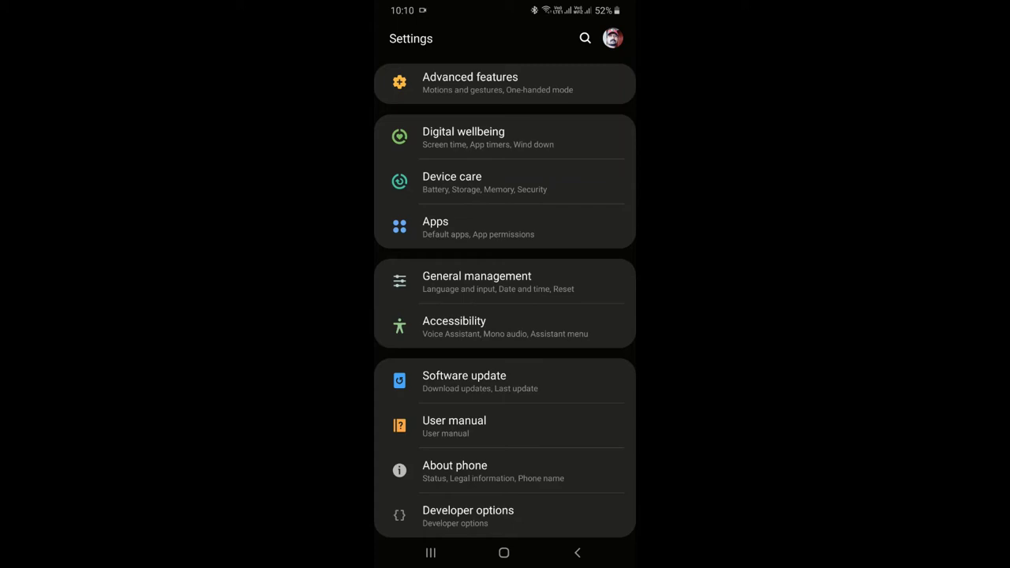
pyautogui.click(468, 514)
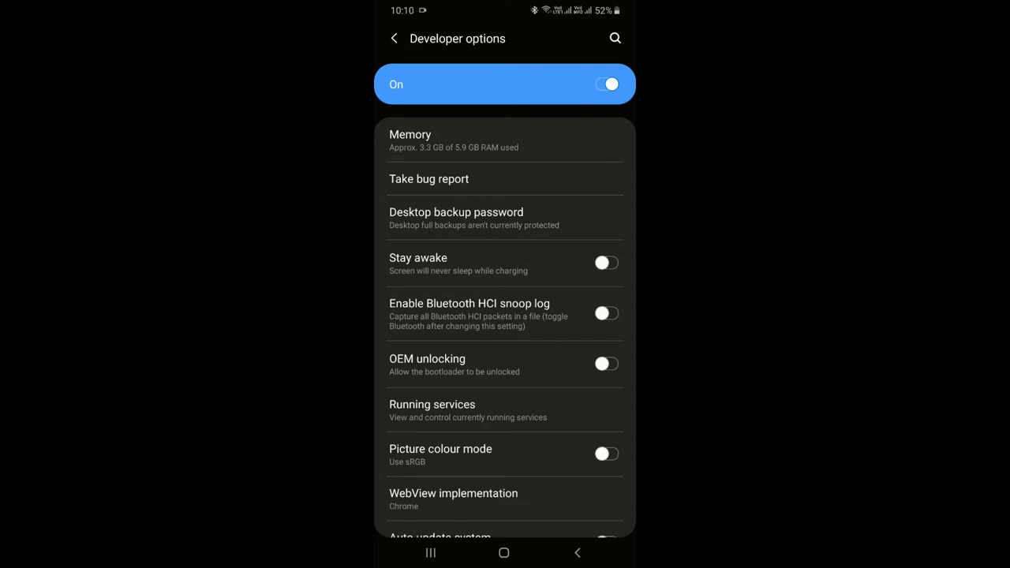
# Scroll Developer options down to the Input section's Show taps setting.
pyautogui.scroll(-3, 505, 332)
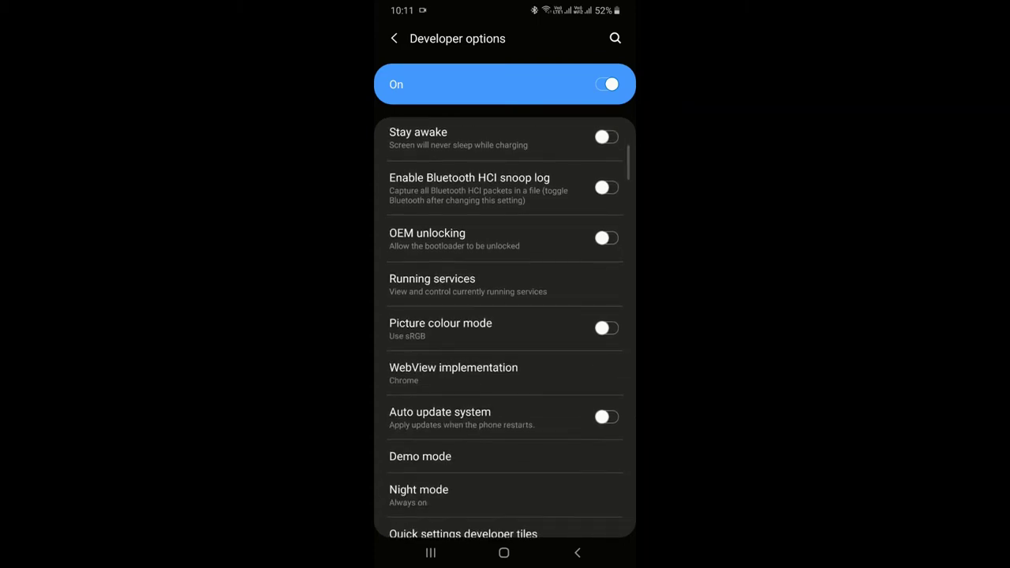
pyautogui.scroll(2, 505, 332)
pyautogui.scroll(-3, 505, 332)
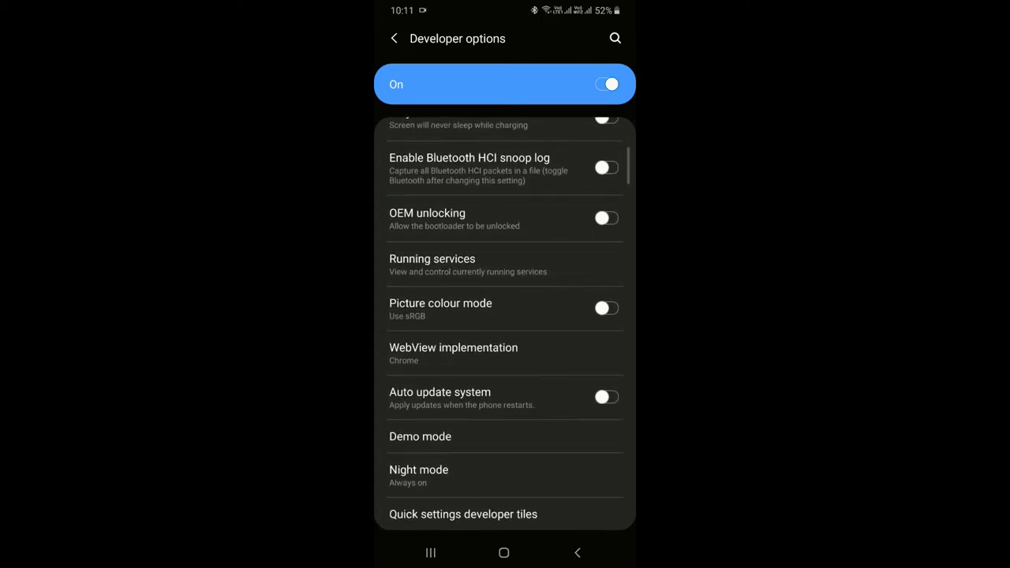
pyautogui.scroll(-1, 505, 332)
pyautogui.scroll(-2, 505, 331)
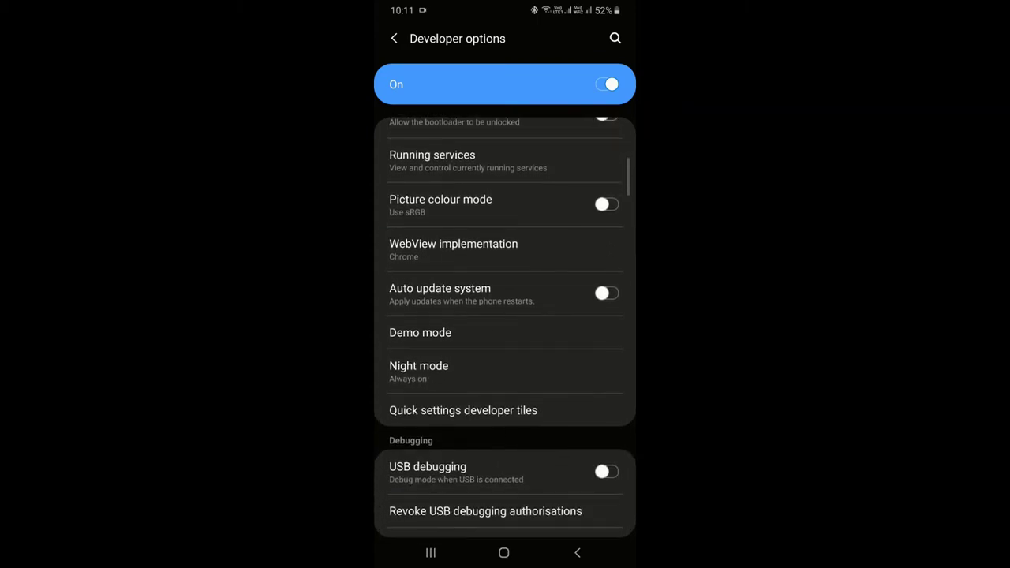
pyautogui.scroll(-2, 505, 332)
pyautogui.scroll(-2, 505, 332)
pyautogui.scroll(-2, 505, 332)
pyautogui.scroll(-2, 505, 332)
pyautogui.scroll(-1, 505, 331)
pyautogui.scroll(-1, 505, 331)
pyautogui.scroll(-1, 505, 331)
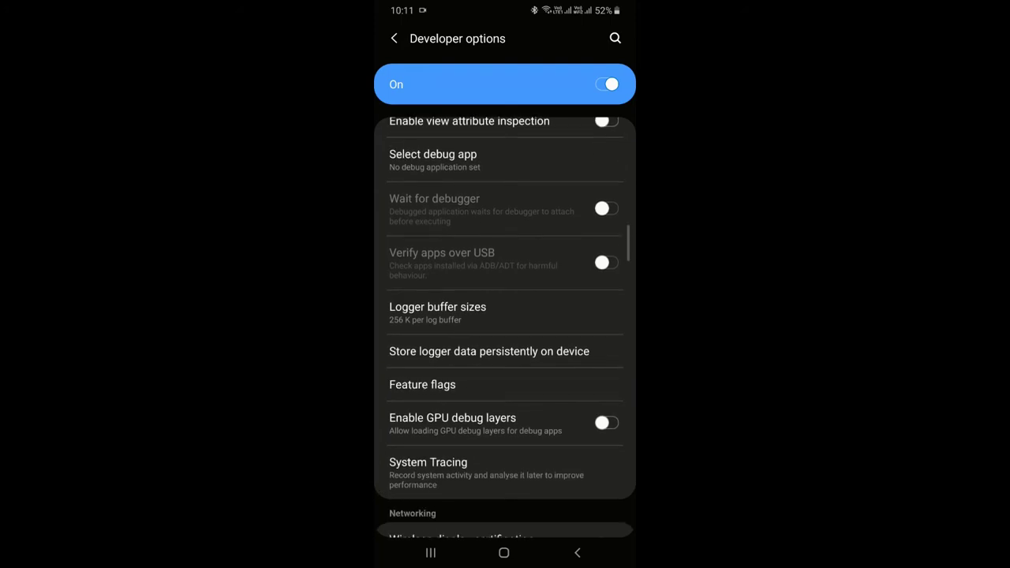
pyautogui.scroll(-2, 505, 331)
pyautogui.scroll(-2, 506, 331)
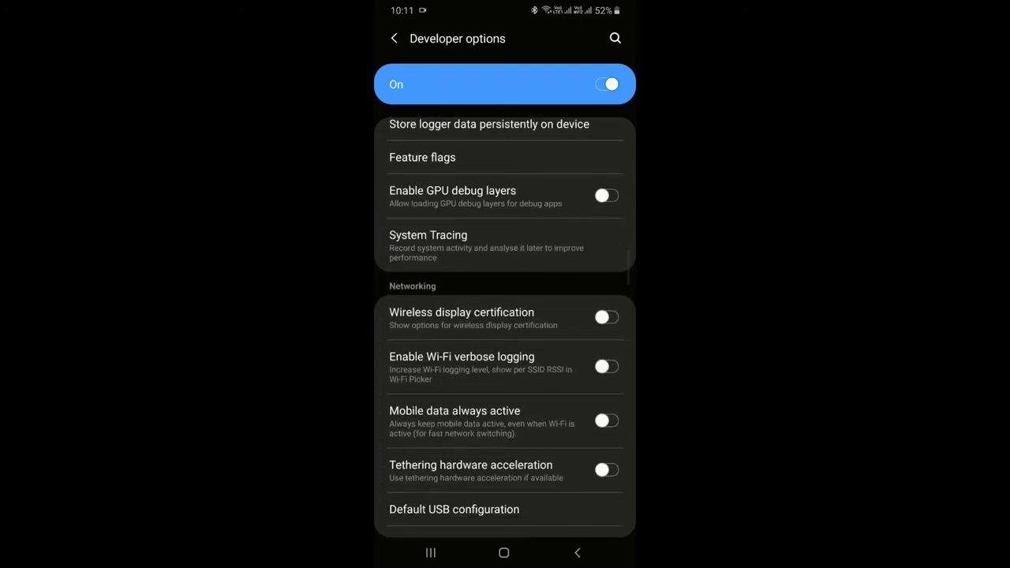
pyautogui.scroll(-1, 505, 332)
pyautogui.scroll(-1, 505, 332)
pyautogui.scroll(-1, 505, 331)
pyautogui.scroll(-1, 505, 331)
pyautogui.scroll(-1, 505, 331)
pyautogui.scroll(-1, 505, 332)
pyautogui.scroll(-1, 505, 332)
pyautogui.scroll(-2, 505, 332)
pyautogui.scroll(-2, 505, 332)
pyautogui.scroll(-1, 506, 331)
pyautogui.scroll(-2, 505, 331)
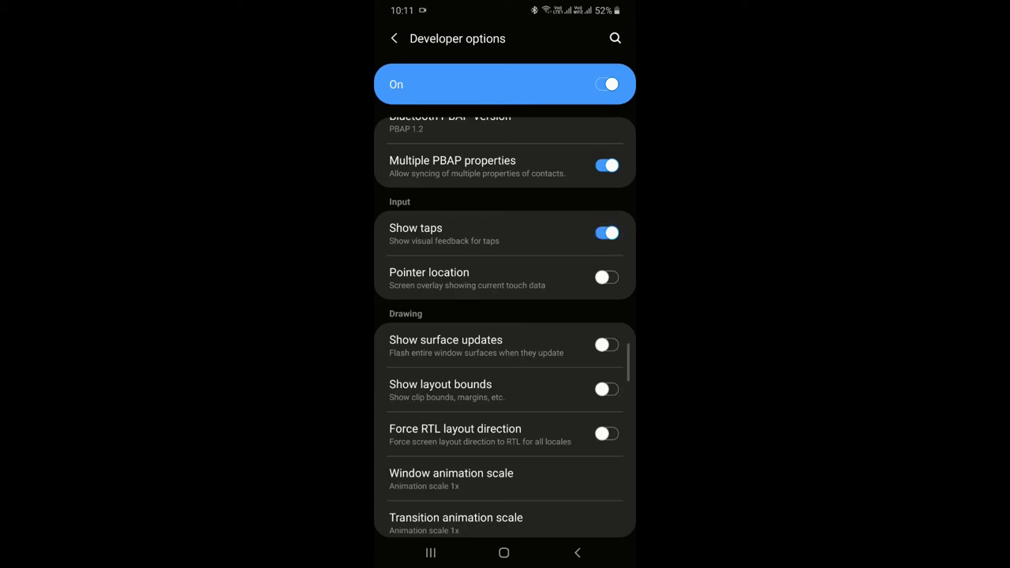
pyautogui.scroll(-1, 552, 252)
pyautogui.scroll(-1, 557, 289)
pyautogui.scroll(-1, 557, 289)
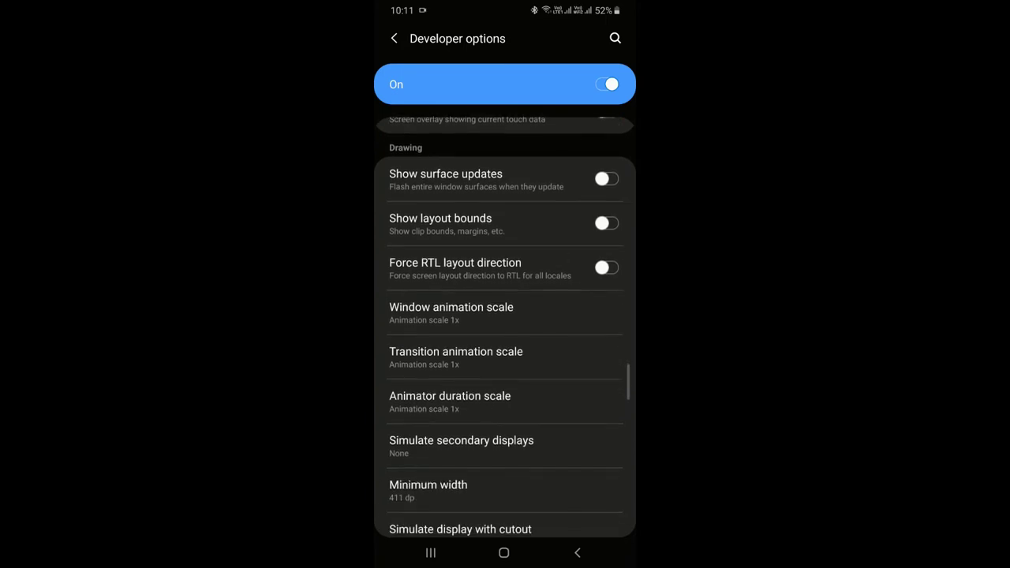
pyautogui.scroll(2, 546, 411)
pyautogui.scroll(2, 551, 404)
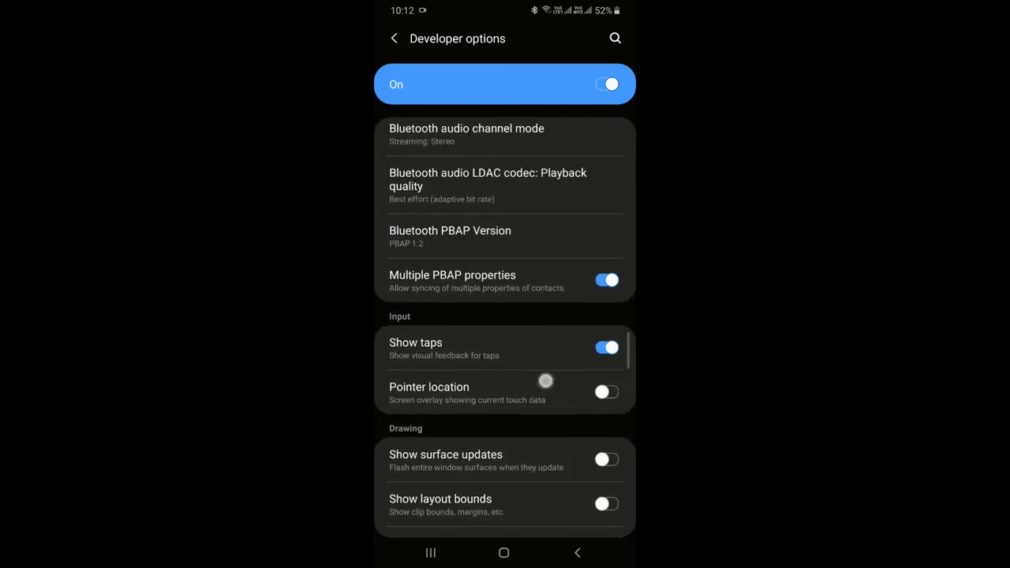
pyautogui.moveTo(547, 404); pyautogui.dragTo(550, 264)
pyautogui.moveTo(541, 377); pyautogui.dragTo(552, 269)
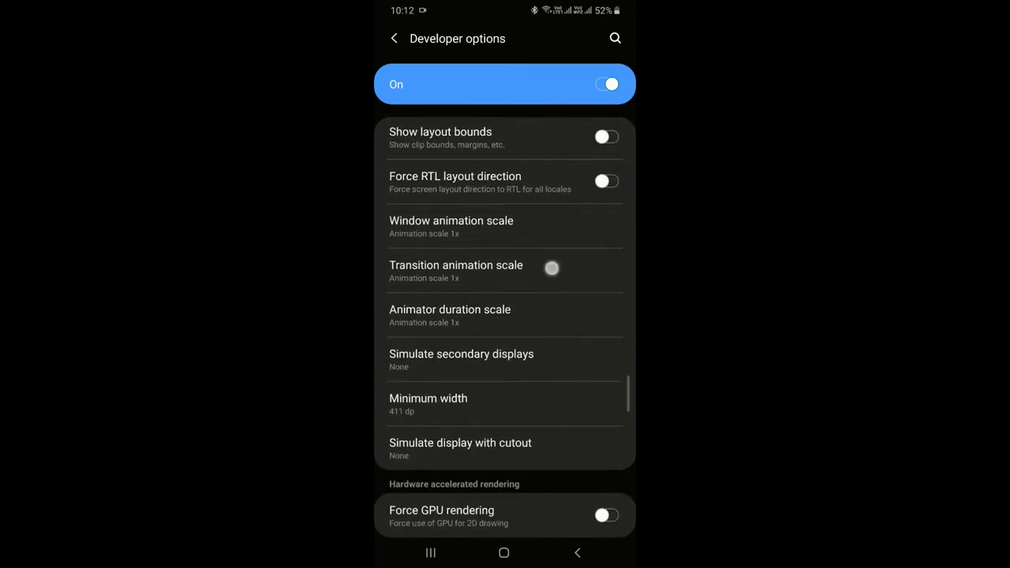
pyautogui.moveTo(552, 358); pyautogui.dragTo(548, 273)
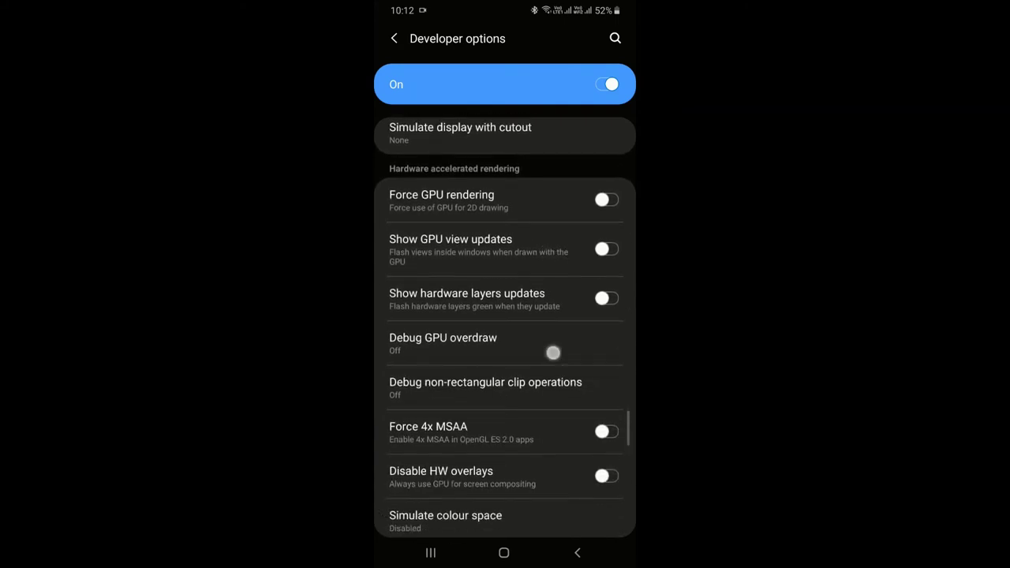
pyautogui.moveTo(553, 359); pyautogui.dragTo(548, 272)
pyautogui.moveTo(549, 403); pyautogui.dragTo(551, 273)
pyautogui.moveTo(552, 371)
pyautogui.mouseDown()
pyautogui.moveTo(558, 284)
pyautogui.moveTo(552, 403)
pyautogui.moveTo(561, 257)
pyautogui.moveTo(544, 458)
pyautogui.mouseUp()
pyautogui.moveTo(551, 216); pyautogui.dragTo(551, 405)
pyautogui.moveTo(558, 250); pyautogui.dragTo(563, 463)
pyautogui.moveTo(556, 269)
pyautogui.mouseDown()
pyautogui.moveTo(556, 467)
pyautogui.moveTo(560, 323)
pyautogui.moveTo(618, 416)
pyautogui.moveTo(565, 334)
pyautogui.moveTo(579, 207)
pyautogui.moveTo(533, 494)
pyautogui.mouseUp()
pyautogui.moveTo(549, 385); pyautogui.dragTo(549, 234)
pyautogui.moveTo(550, 440); pyautogui.dragTo(551, 271)
pyautogui.moveTo(534, 387); pyautogui.dragTo(534, 266)
pyautogui.moveTo(542, 474)
pyautogui.mouseDown()
pyautogui.moveTo(541, 313)
pyautogui.moveTo(540, 513)
pyautogui.mouseUp()
pyautogui.moveTo(544, 252); pyautogui.dragTo(546, 483)
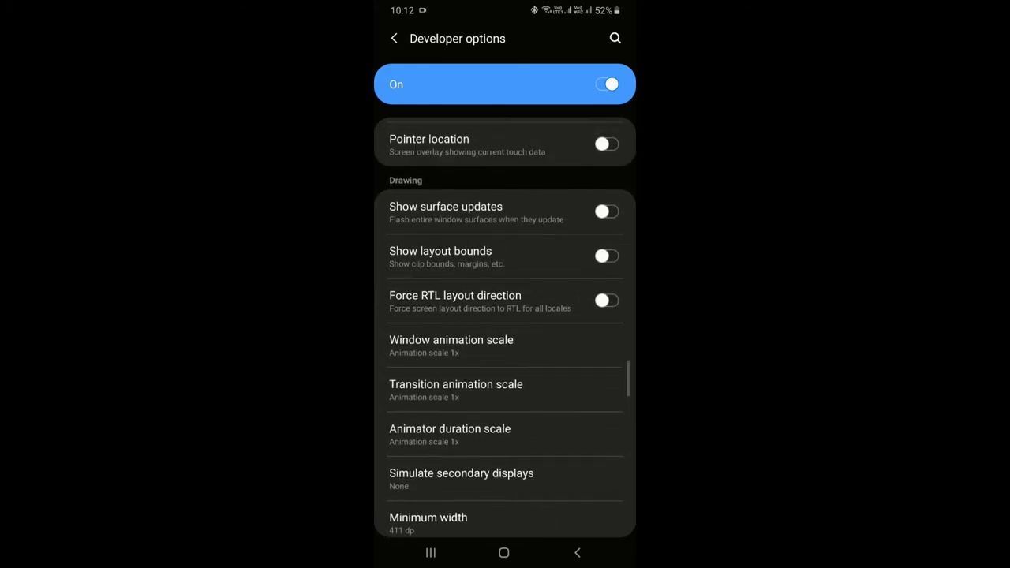
pyautogui.moveTo(544, 252); pyautogui.dragTo(545, 513)
pyautogui.moveTo(548, 229); pyautogui.dragTo(548, 465)
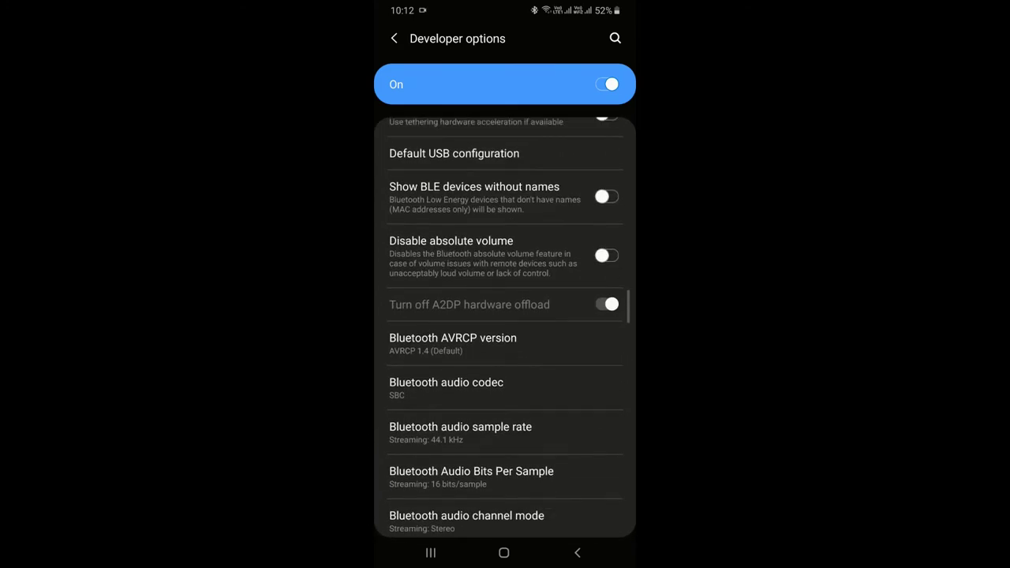
pyautogui.moveTo(541, 229); pyautogui.dragTo(541, 437)
pyautogui.moveTo(548, 307); pyautogui.dragTo(548, 505)
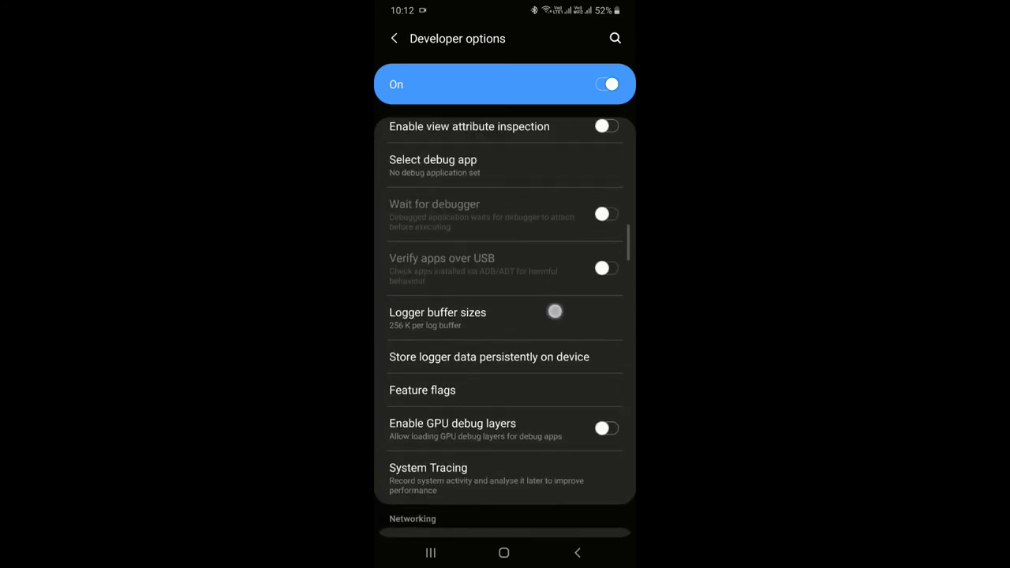
pyautogui.moveTo(484, 237); pyautogui.dragTo(485, 397)
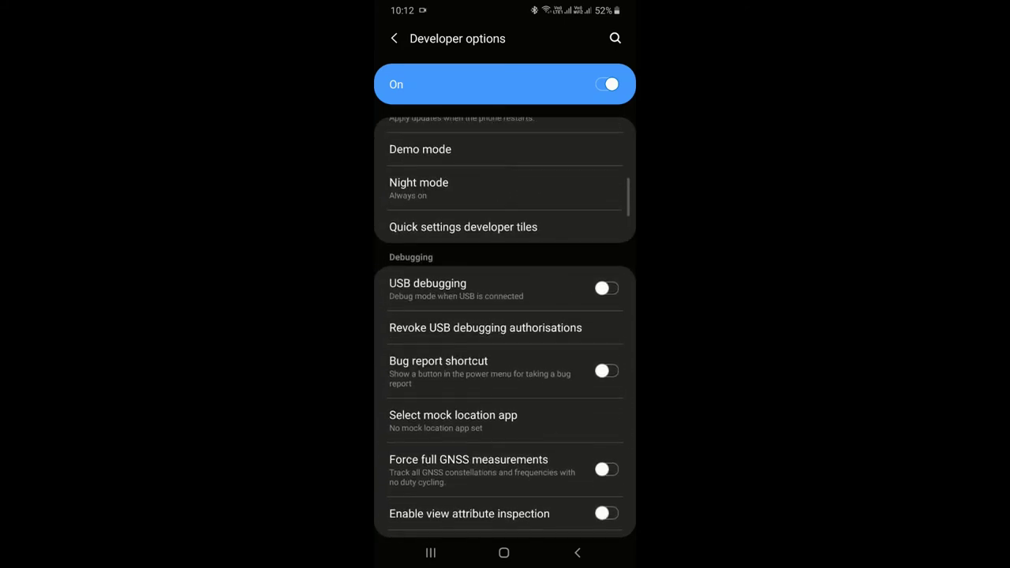
pyautogui.moveTo(563, 213); pyautogui.dragTo(559, 513)
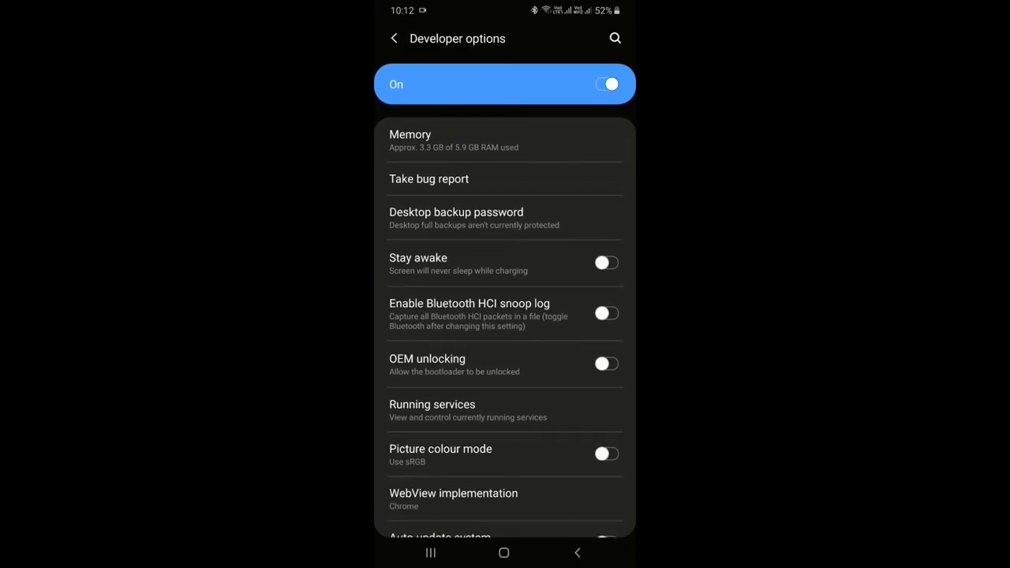
# Leave Settings and launch the Screen Recorder app from the second apps page.
pyautogui.click(580, 550)
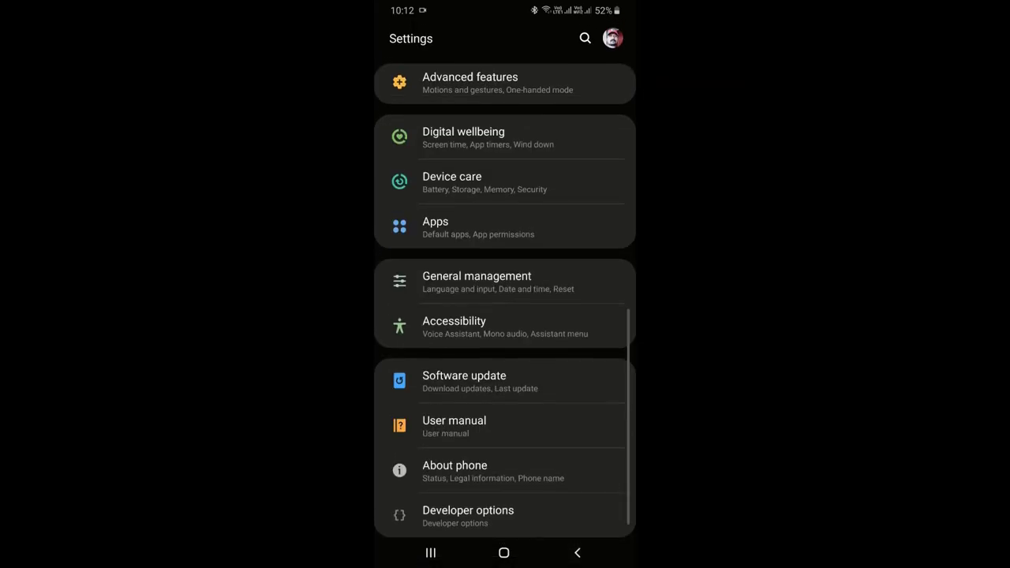
pyautogui.click(577, 553)
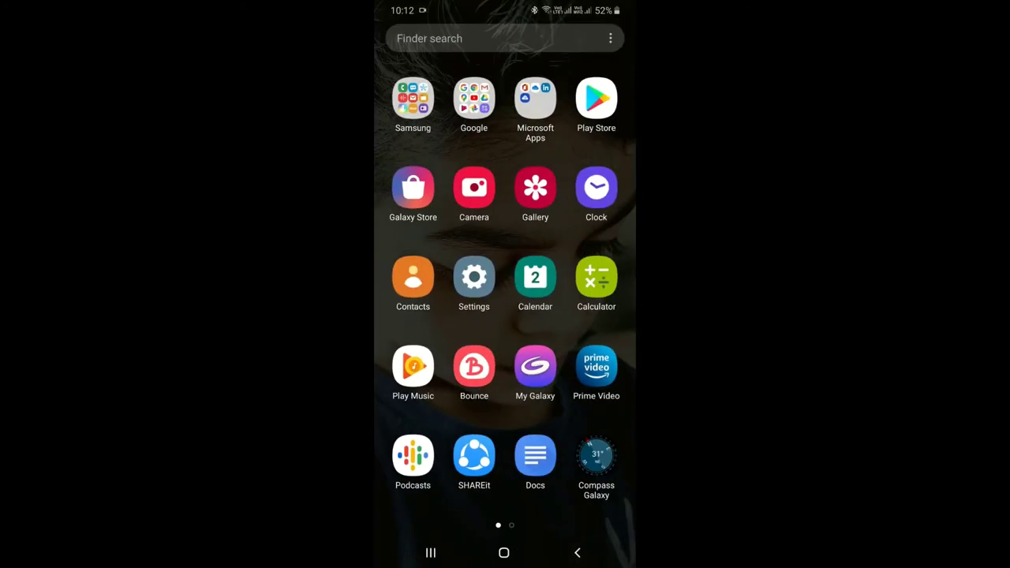
pyautogui.moveTo(585, 316); pyautogui.dragTo(426, 315)
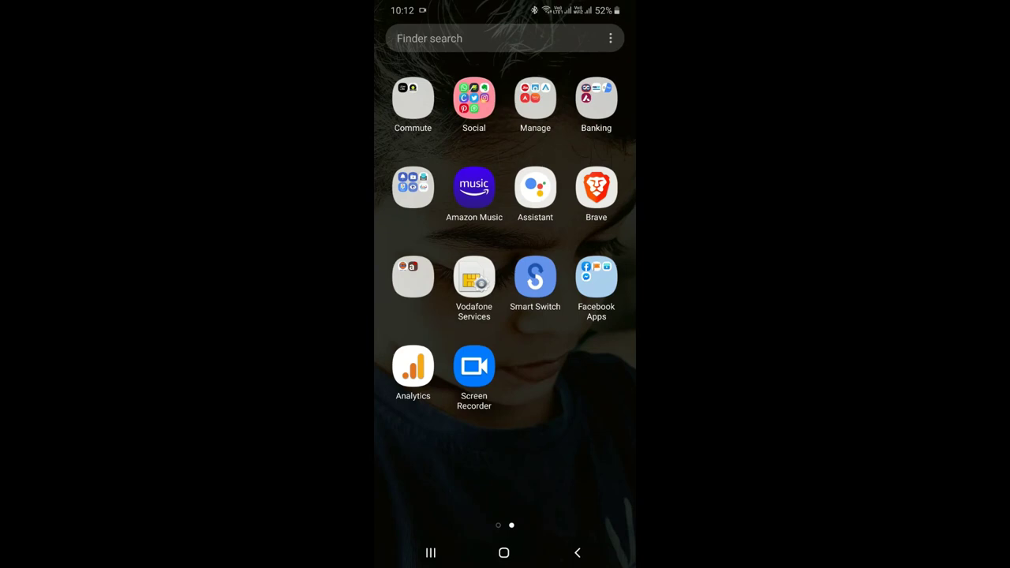
pyautogui.click(474, 365)
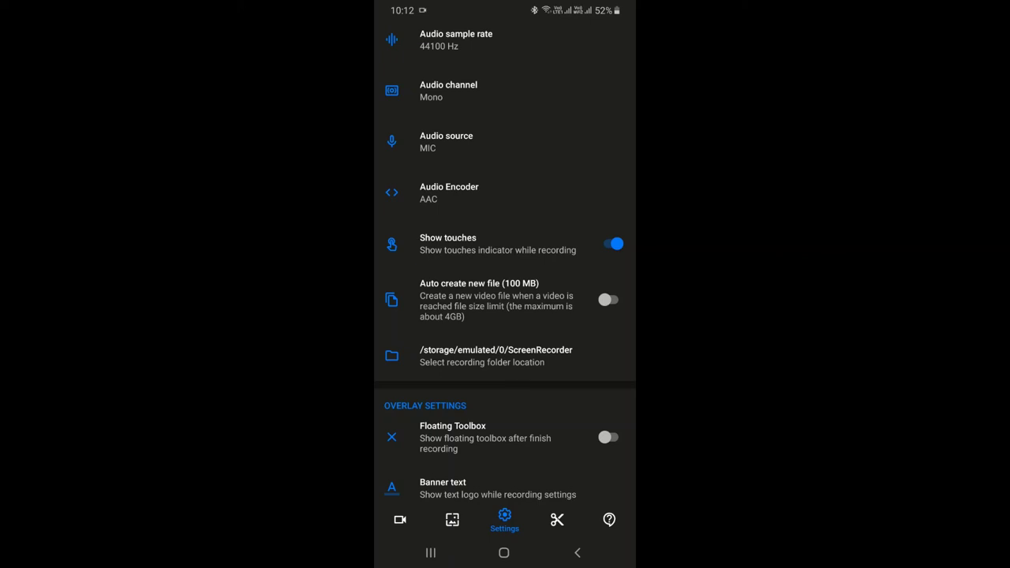
# Scroll through Screen Recorder's settings showing video, audio and Show touches options.
pyautogui.scroll(10, 552, 395)
pyautogui.scroll(5, 552, 458)
pyautogui.scroll(5, 553, 453)
pyautogui.scroll(2, 555, 321)
pyautogui.scroll(2, 555, 321)
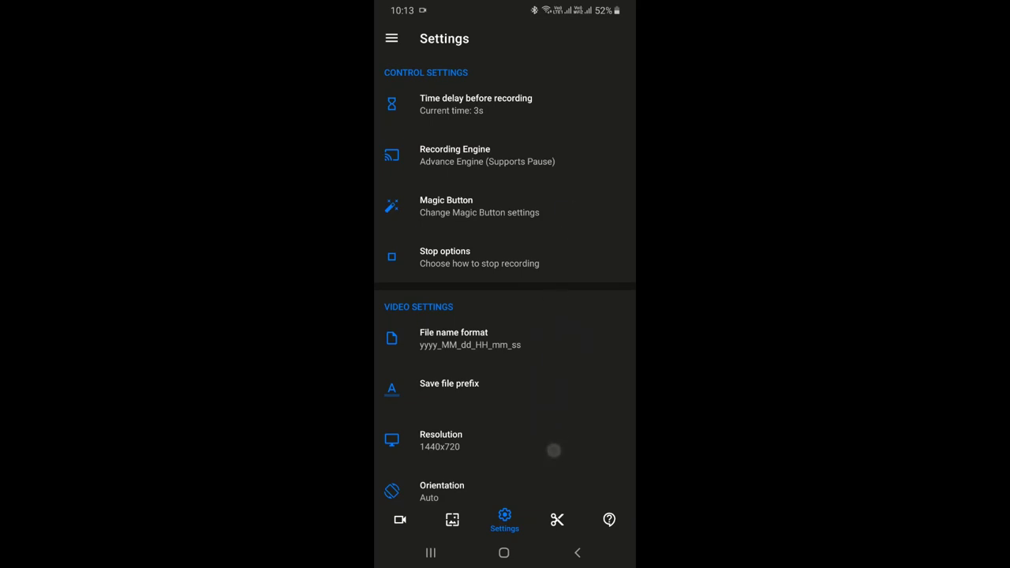
pyautogui.scroll(-3, 552, 451)
pyautogui.scroll(-2, 559, 263)
pyautogui.scroll(-5, 560, 250)
pyautogui.scroll(-3, 569, 245)
pyautogui.scroll(-5, 533, 406)
pyautogui.scroll(-2, 541, 273)
pyautogui.scroll(-3, 544, 276)
pyautogui.scroll(3, 539, 476)
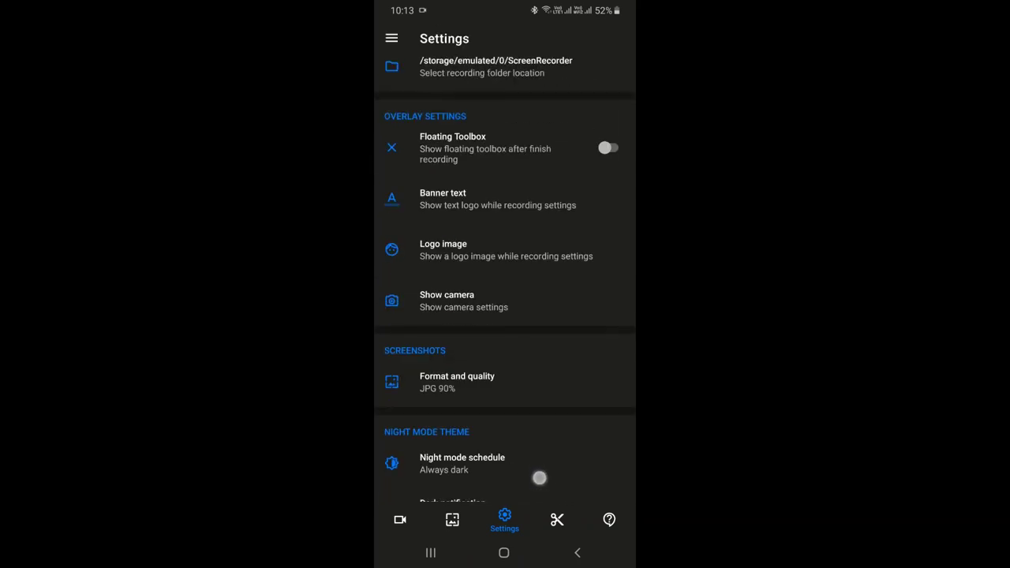
pyautogui.scroll(2, 545, 419)
pyautogui.scroll(1, 545, 185)
pyautogui.scroll(4, 542, 463)
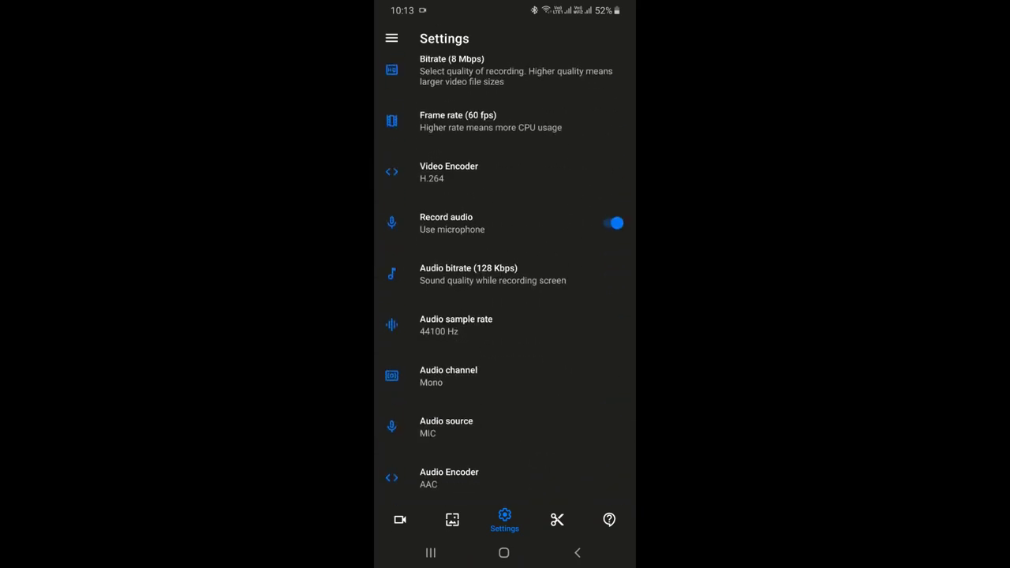
pyautogui.scroll(4, 541, 462)
pyautogui.scroll(3, 552, 448)
pyautogui.scroll(1, 552, 411)
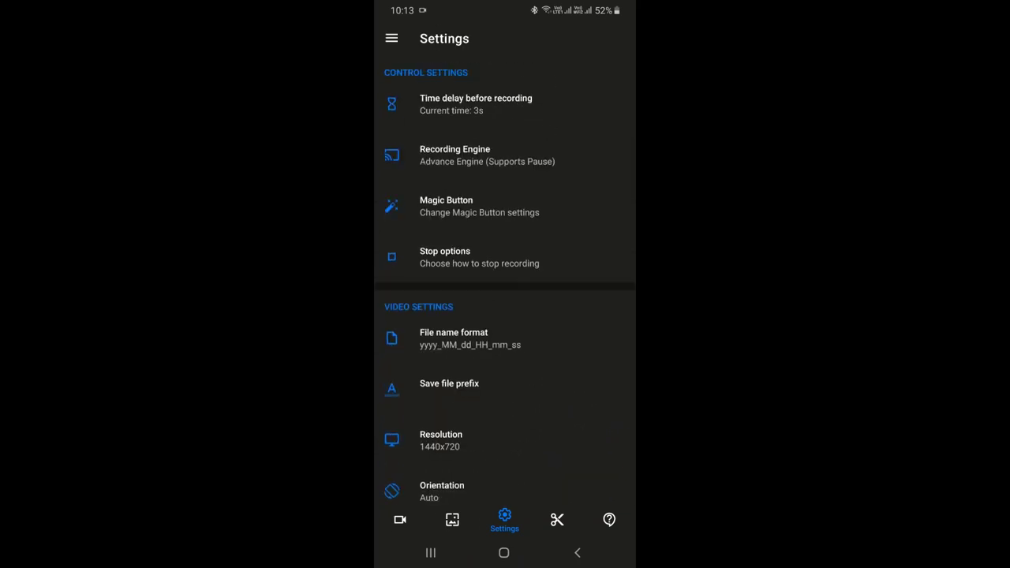
pyautogui.scroll(-1, 532, 356)
pyautogui.scroll(-3, 545, 315)
pyautogui.scroll(-3, 553, 228)
pyautogui.scroll(-2, 540, 284)
pyautogui.scroll(-1, 540, 284)
pyautogui.scroll(-2, 542, 287)
pyautogui.scroll(-2, 541, 287)
pyautogui.scroll(-3, 541, 287)
pyautogui.scroll(-3, 551, 277)
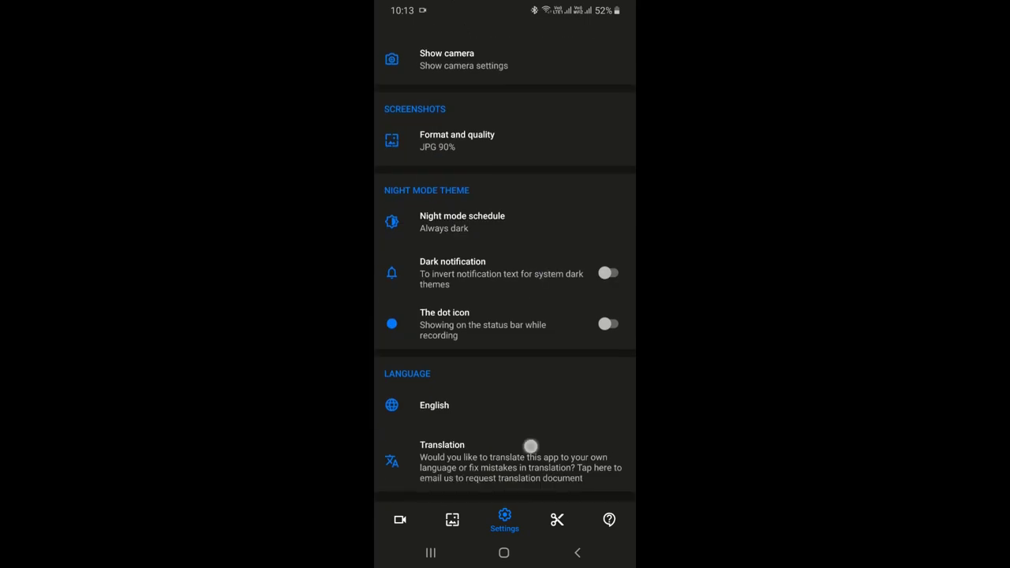
pyautogui.scroll(1, 546, 255)
pyautogui.scroll(4, 546, 255)
pyautogui.scroll(2, 532, 388)
pyautogui.scroll(3, 532, 387)
pyautogui.scroll(1, 505, 281)
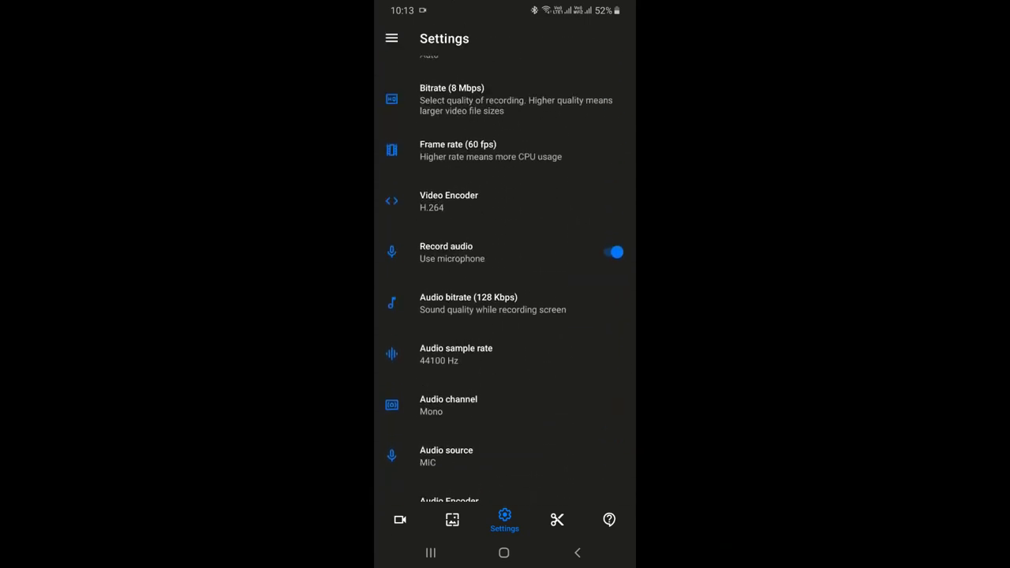